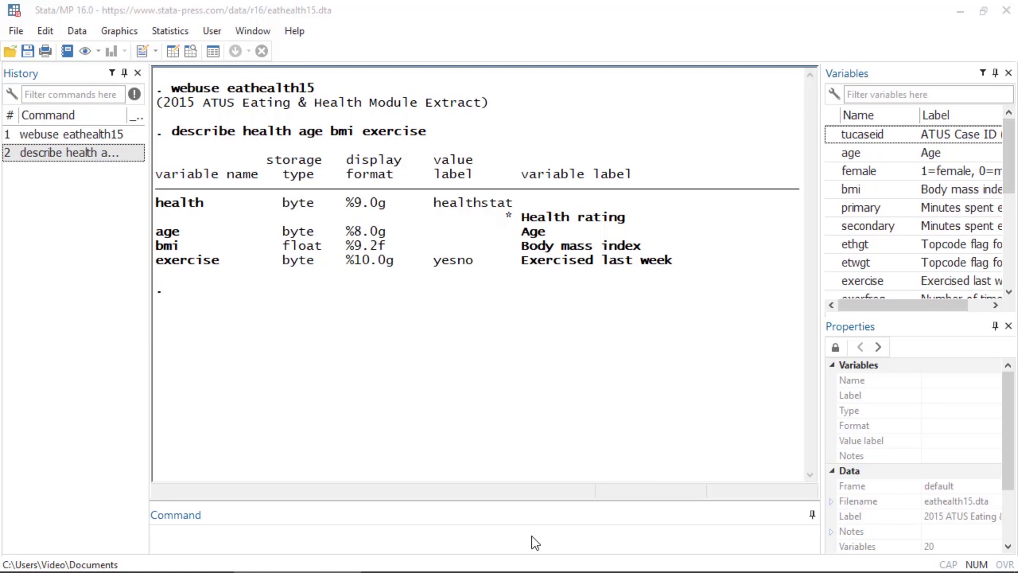
Run 'codebook health' to list its five ratings, then bring up the ordinal outcome models
left_click(533, 536)
type("code")
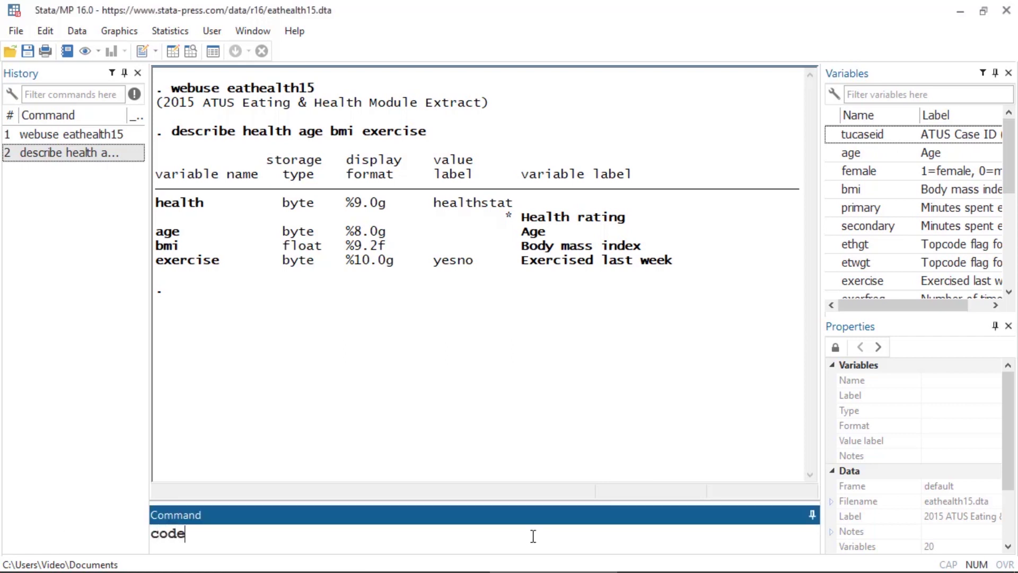
type("book health")
key("Return")
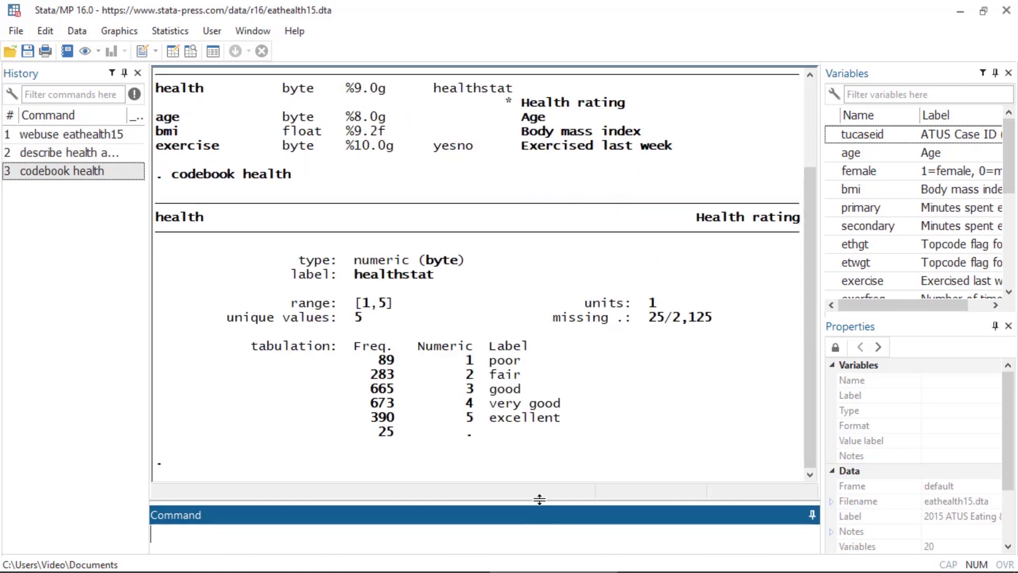
left_click(183, 33)
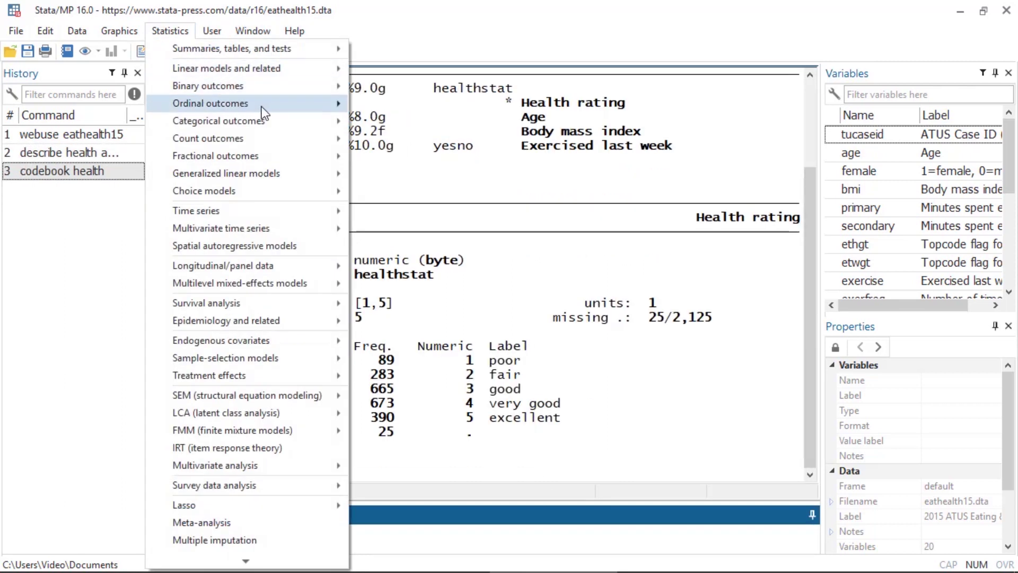
mouse_move(313, 107)
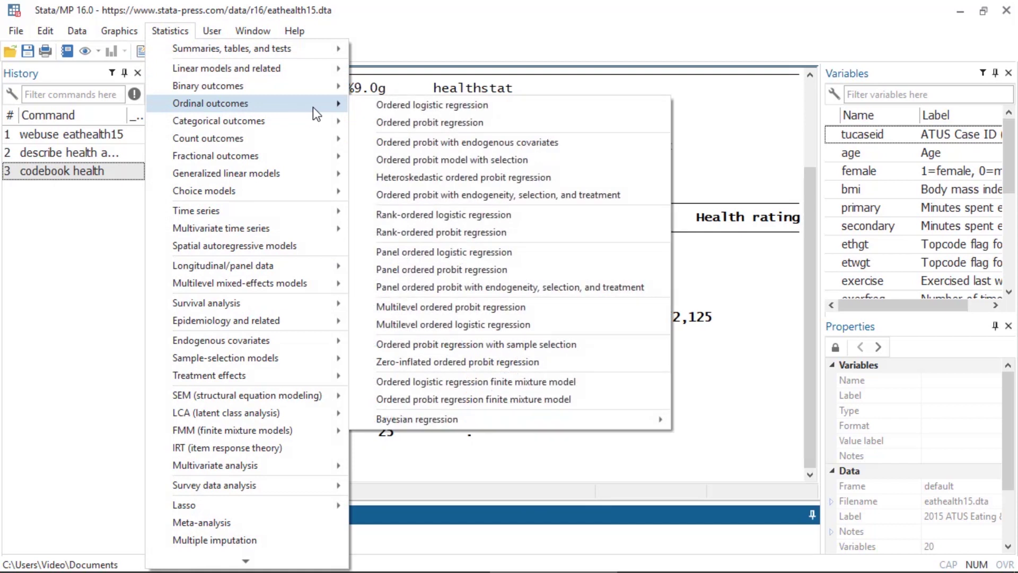
Start a heteroskedastic ordered probit with health as the dependent variable
left_click(612, 180)
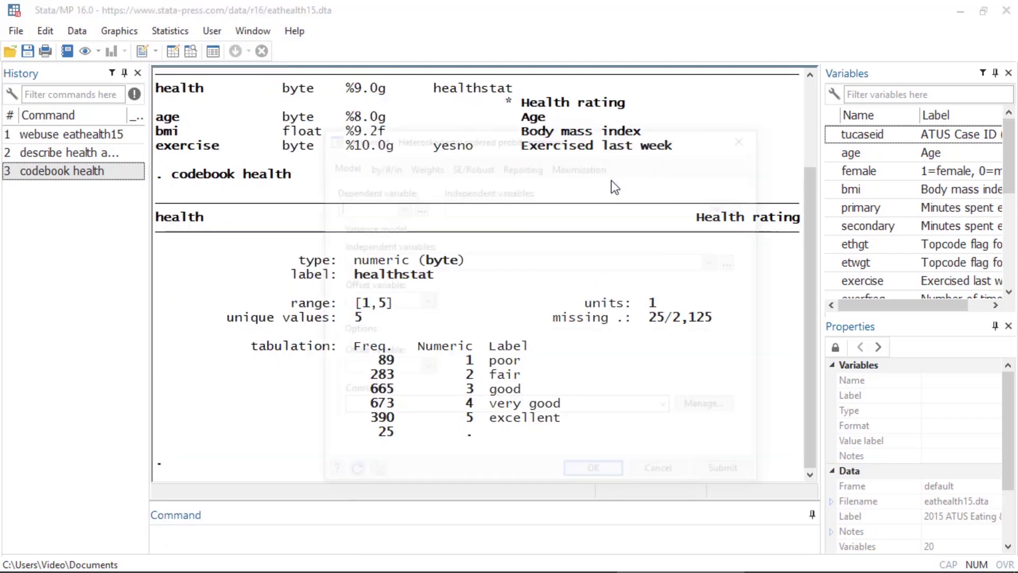
left_click_drag(605, 111, 605, 88)
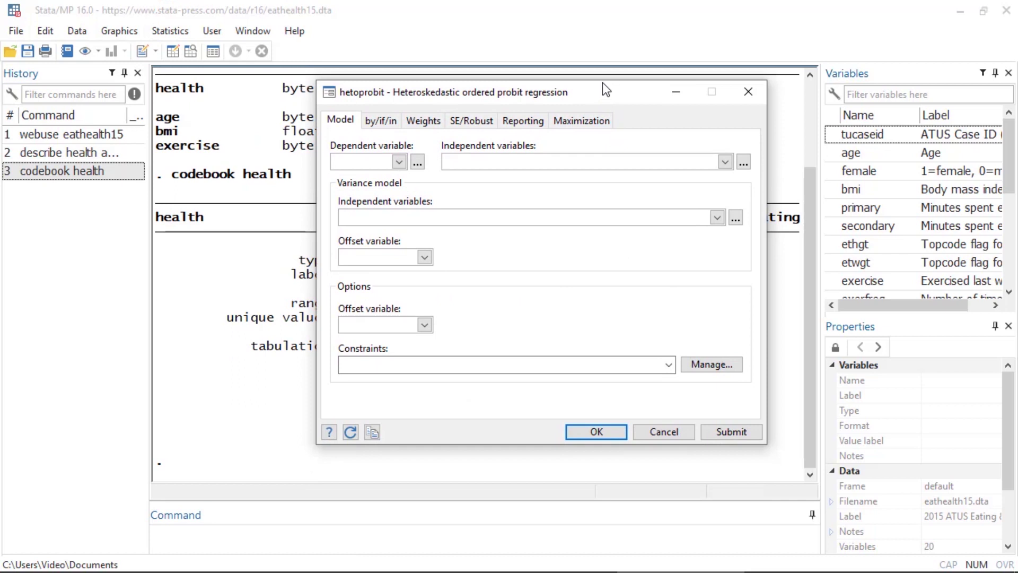
left_click(399, 162)
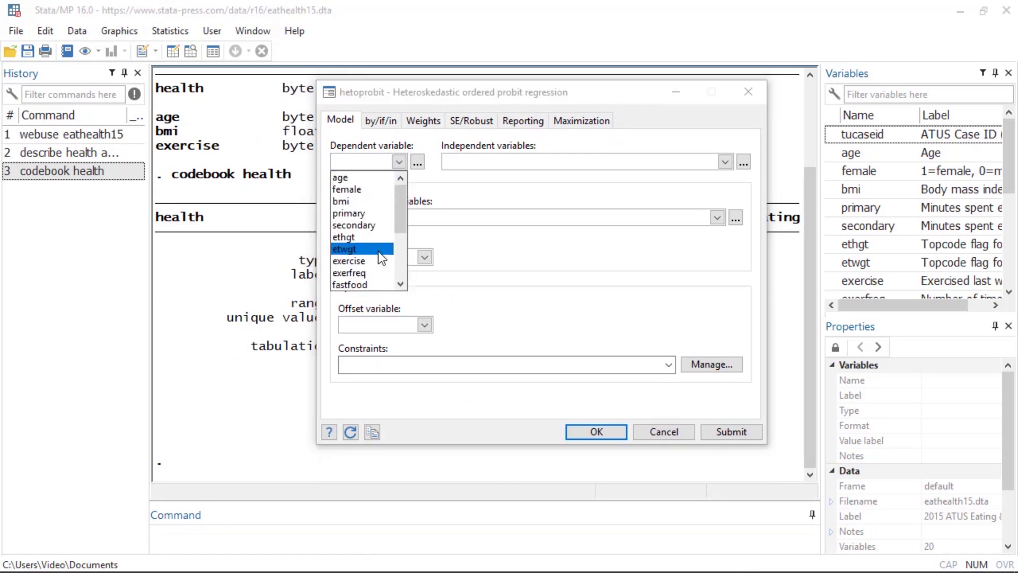
scroll(378, 250, "down", 3)
left_click(370, 263)
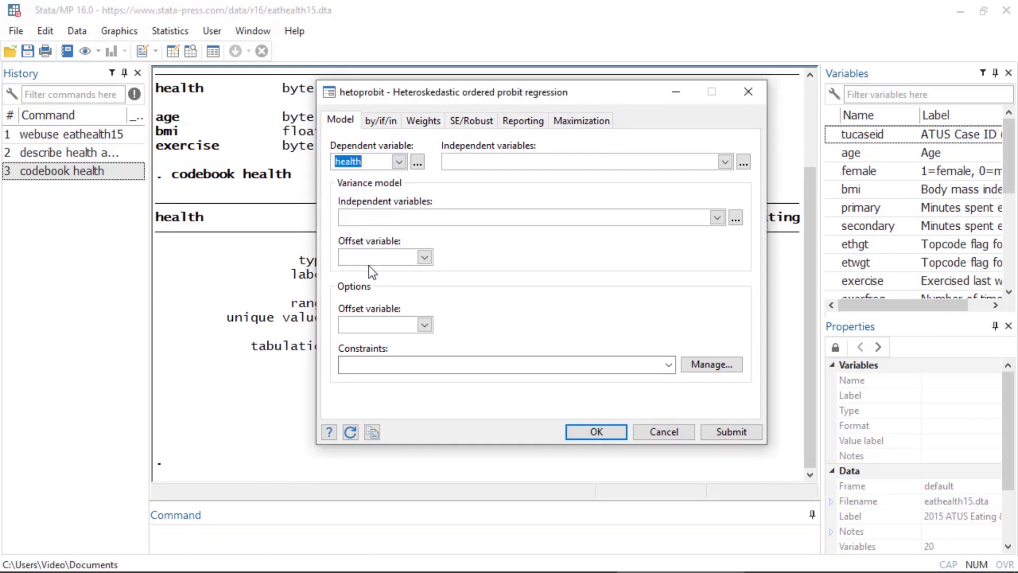
Add c.age, c.bmi and i.exercise as the independent variables
left_click(745, 164)
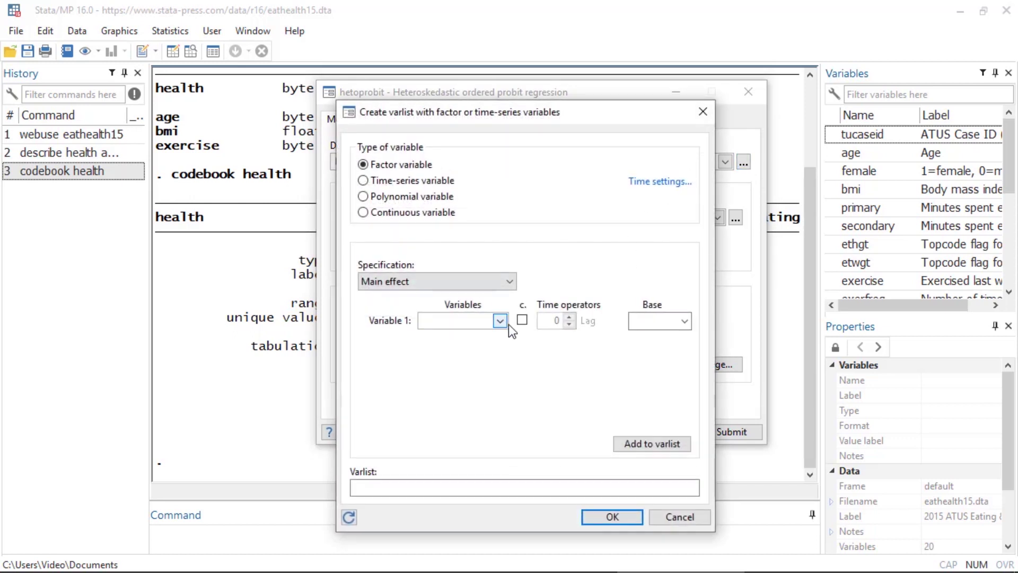
left_click(498, 324)
left_click(489, 333)
left_click(522, 319)
left_click(660, 446)
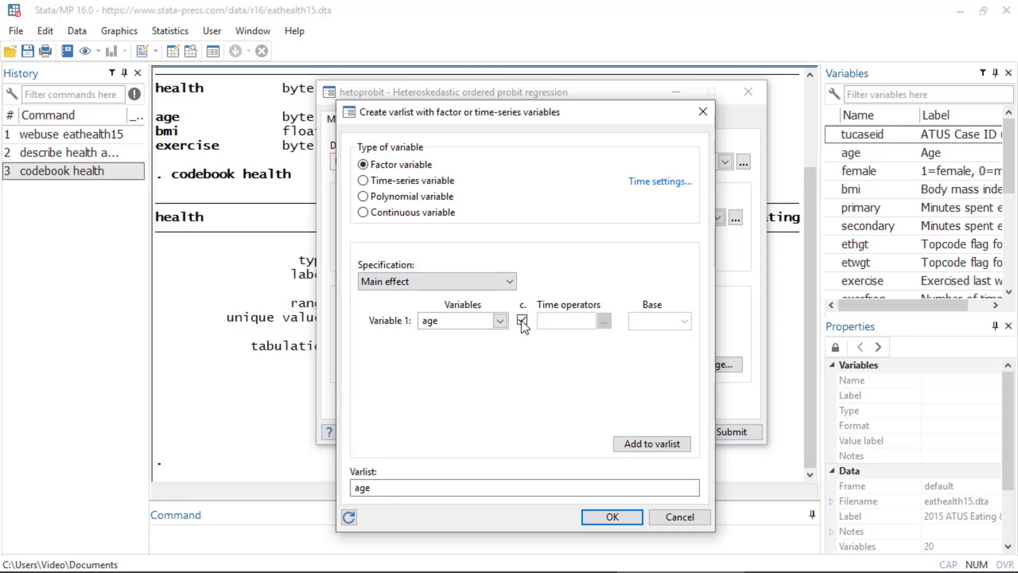
left_click(499, 321)
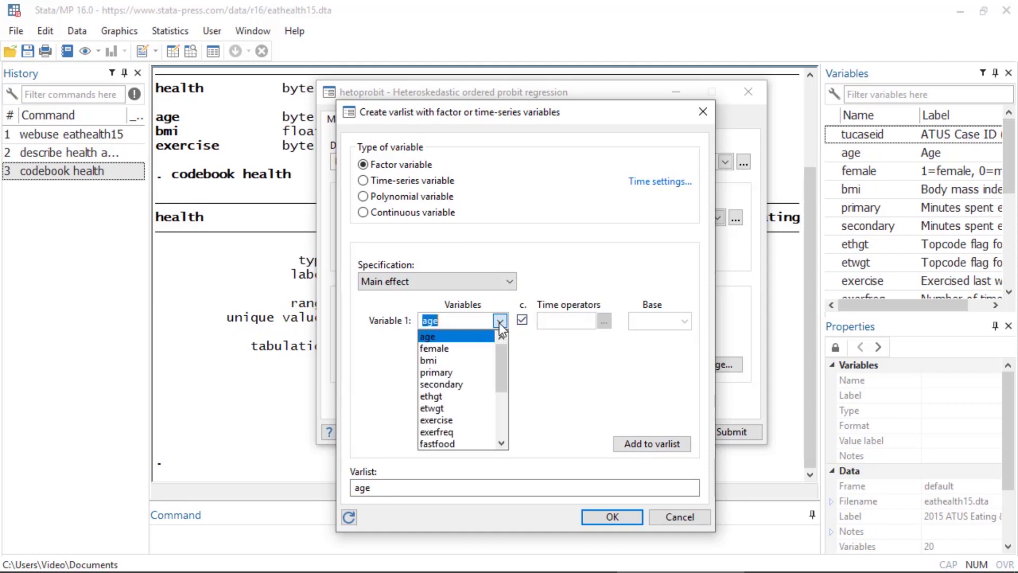
left_click(471, 359)
left_click(638, 443)
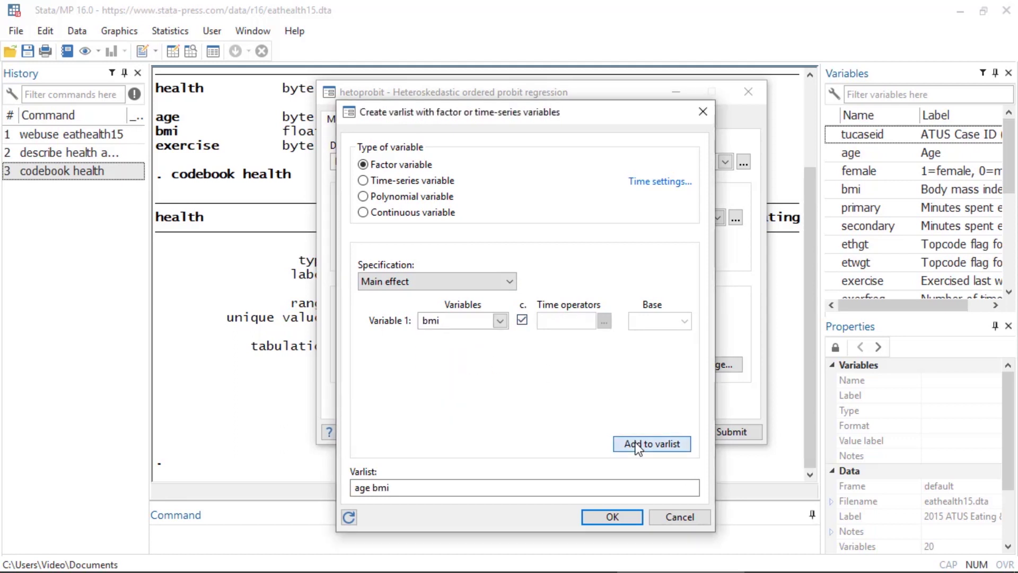
left_click(500, 321)
left_click(462, 419)
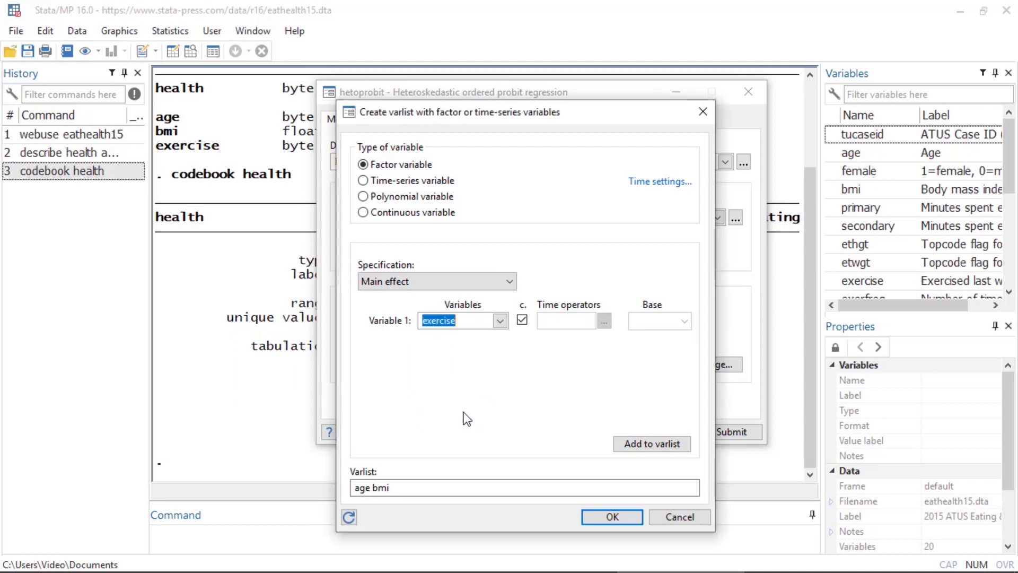
left_click(522, 320)
left_click(665, 443)
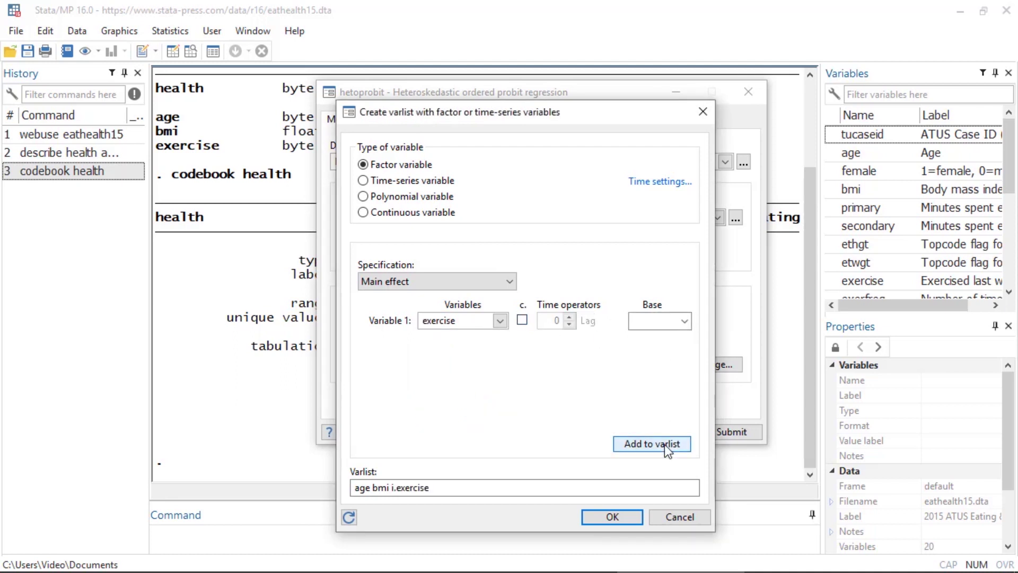
left_click(612, 517)
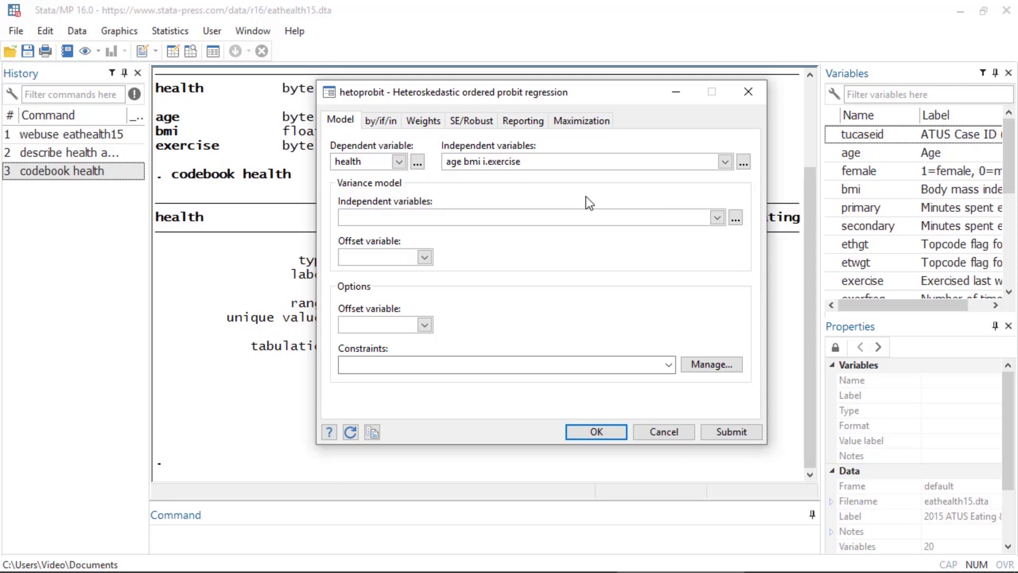
Set the variance model to c.age and i.exercise and run the hetoprobit of health
left_click(736, 218)
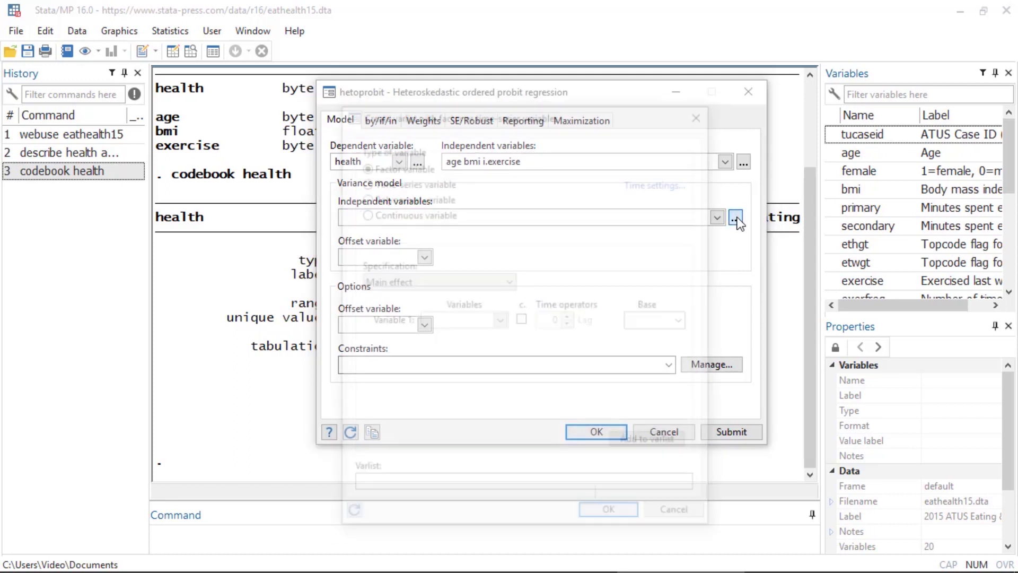
left_click(499, 321)
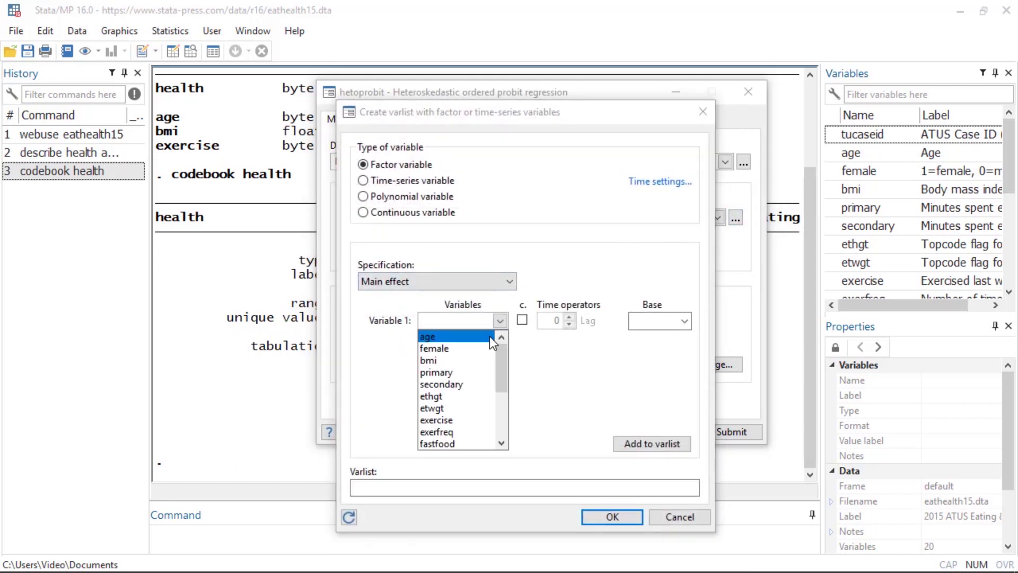
left_click(456, 337)
left_click(522, 320)
left_click(637, 443)
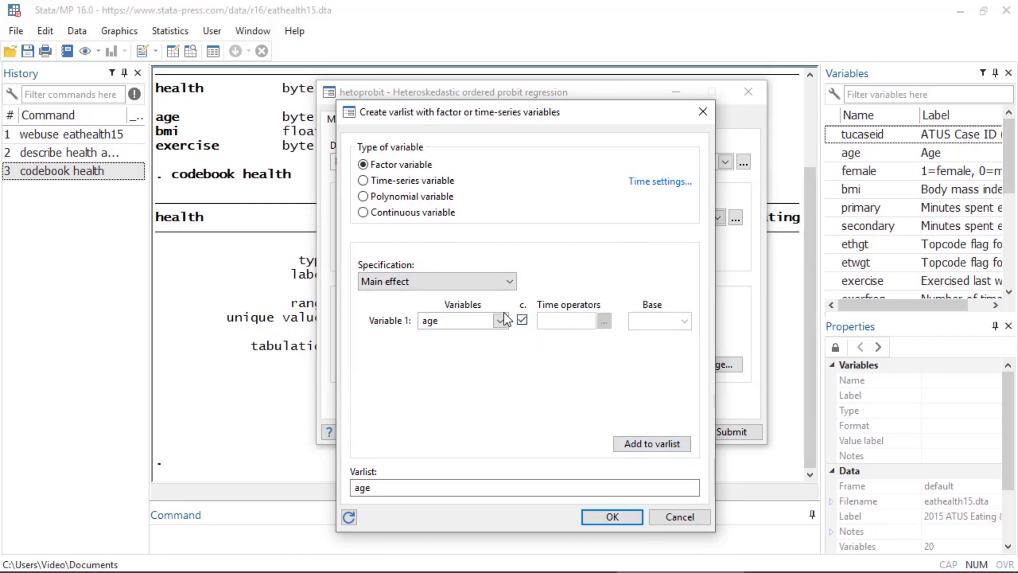
left_click(502, 319)
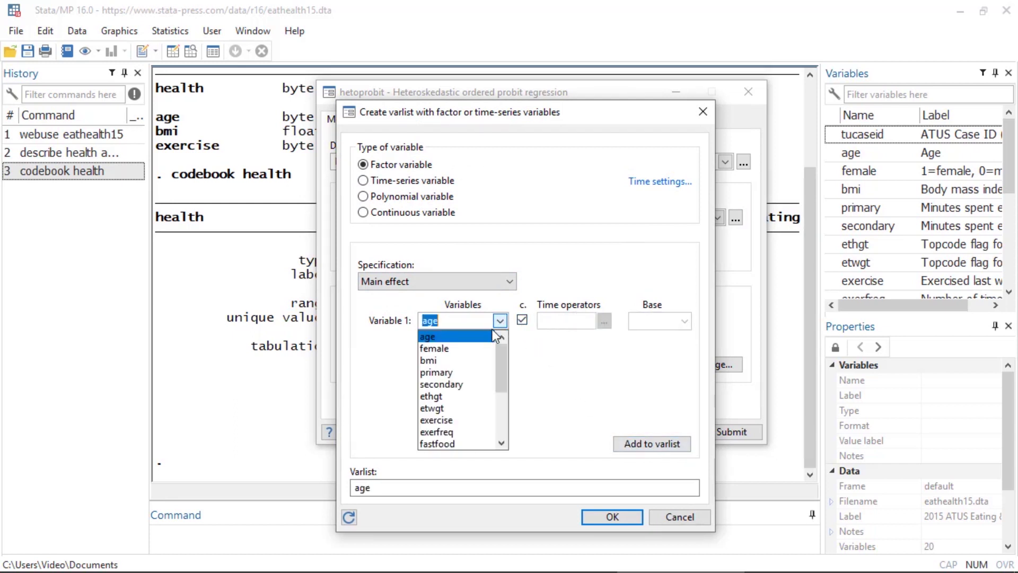
left_click(462, 419)
left_click(523, 320)
left_click(636, 444)
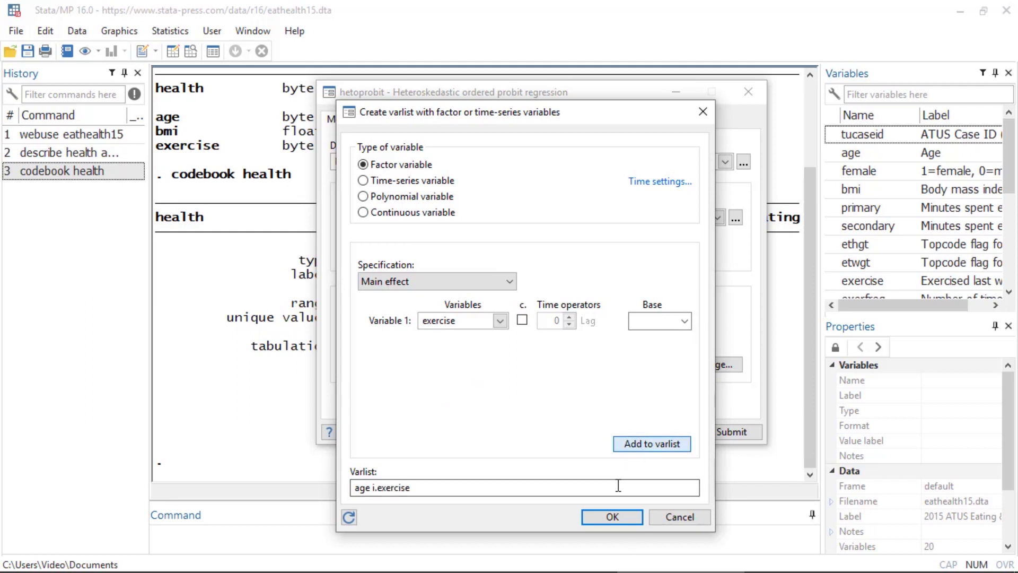
left_click(612, 517)
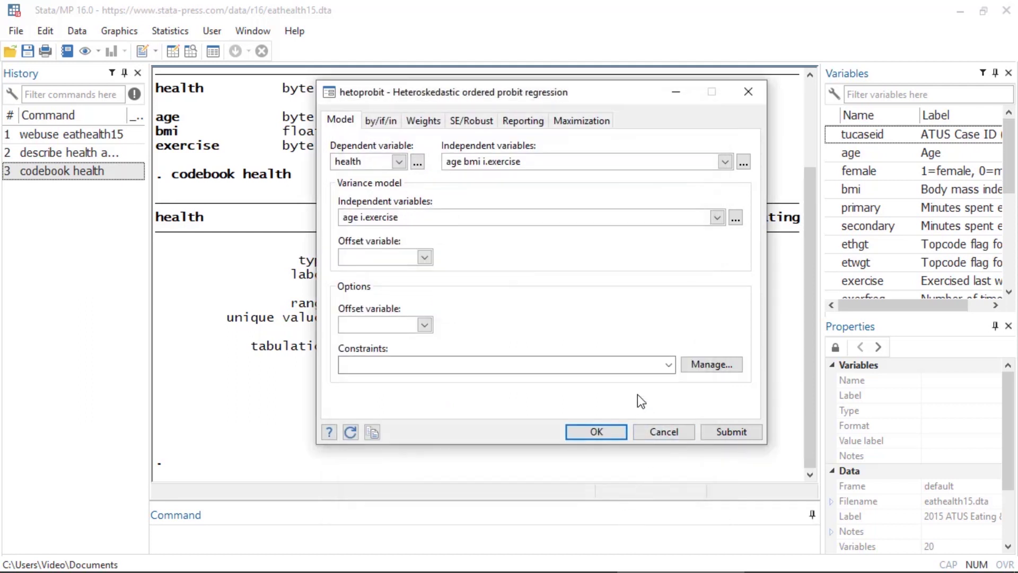
left_click(612, 427)
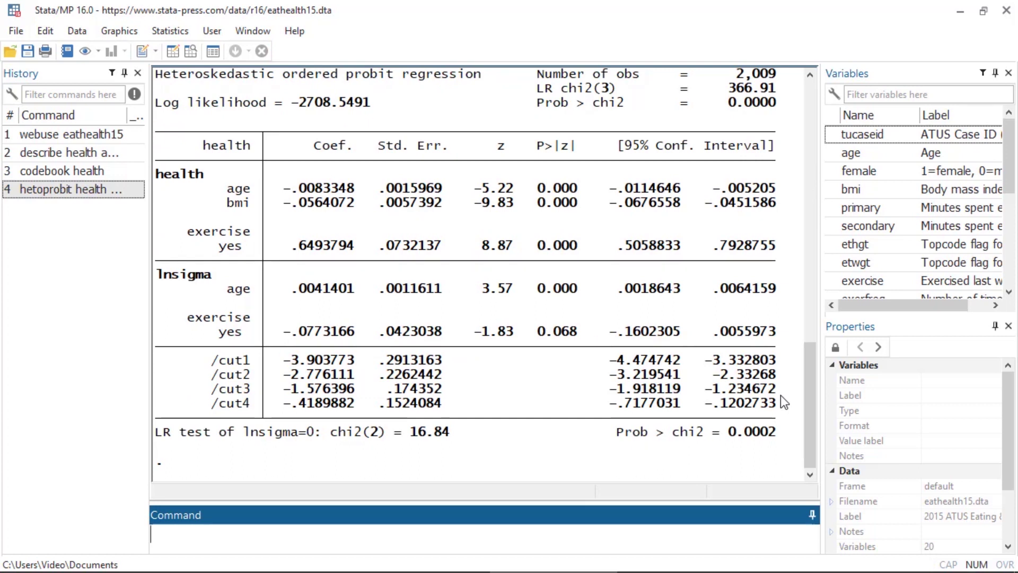
Highlight the lnsigma equation showing age's and exercise's variance effects, then open Statistics
left_click_drag(216, 276, 157, 277)
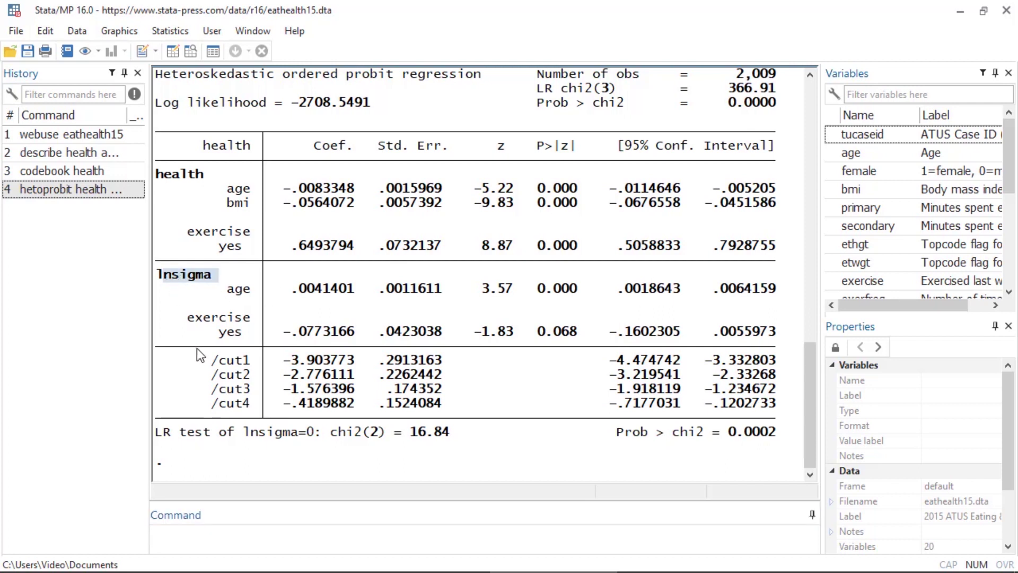
left_click(202, 372)
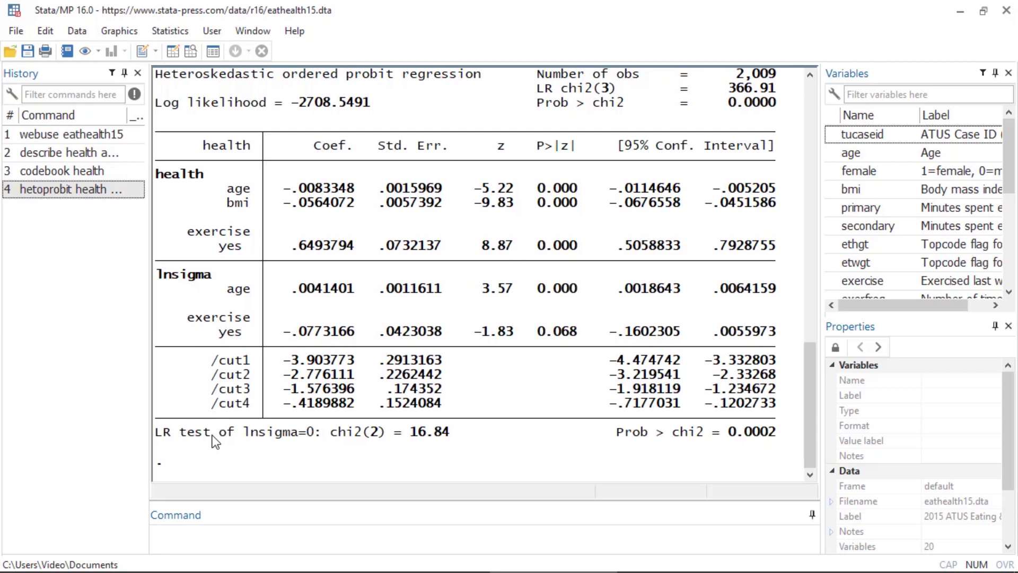
left_click(169, 30)
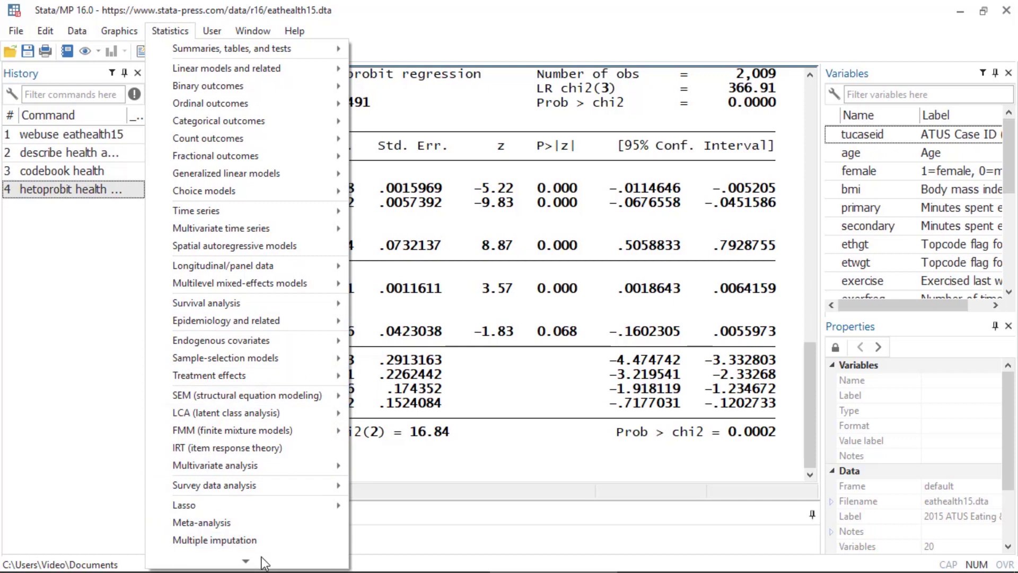
Launch population-averaged predictive margins from the postestimation selector
mouse_move(264, 561)
left_click(262, 538)
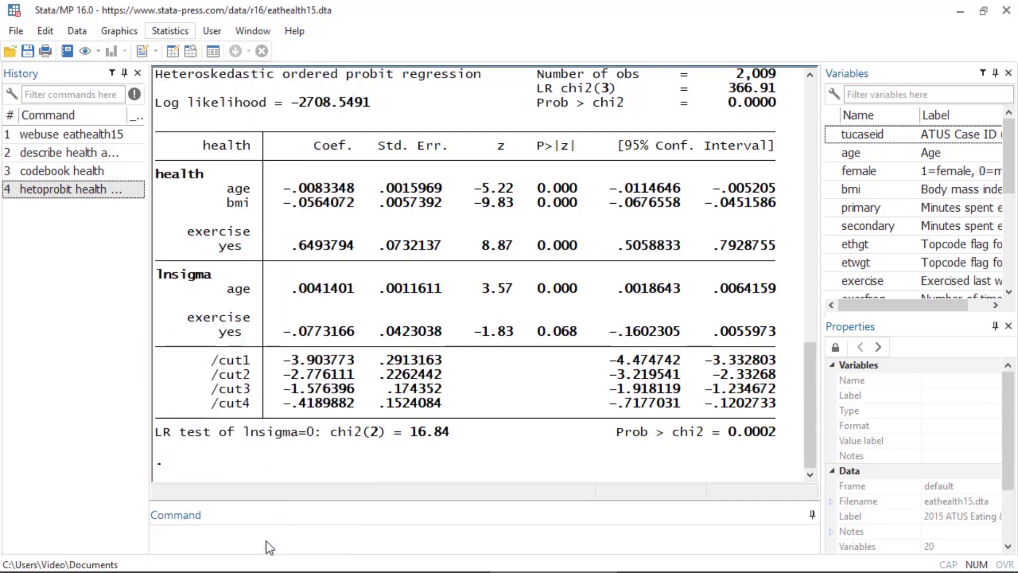
left_click(362, 166)
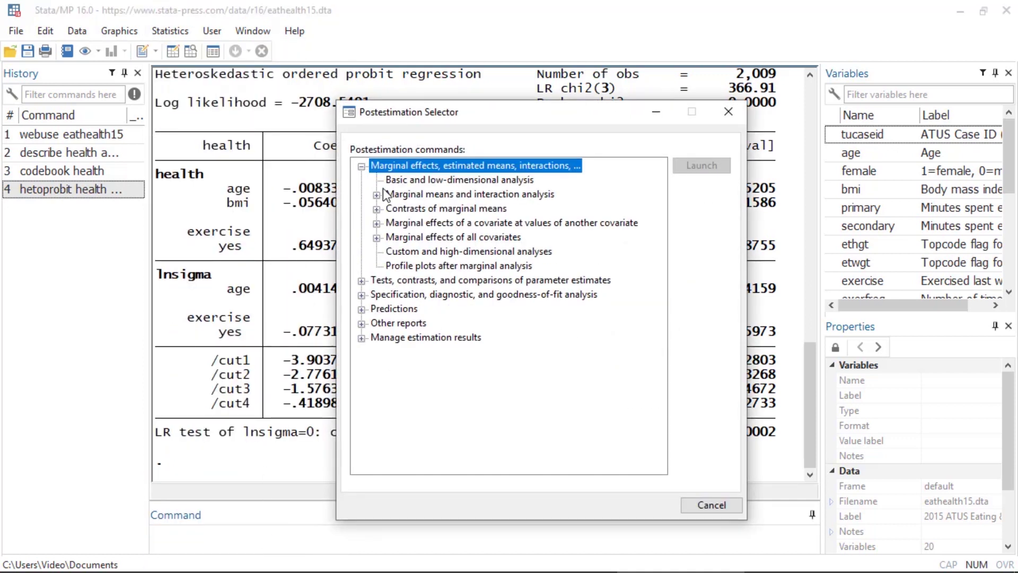
left_click(376, 195)
left_click(457, 209)
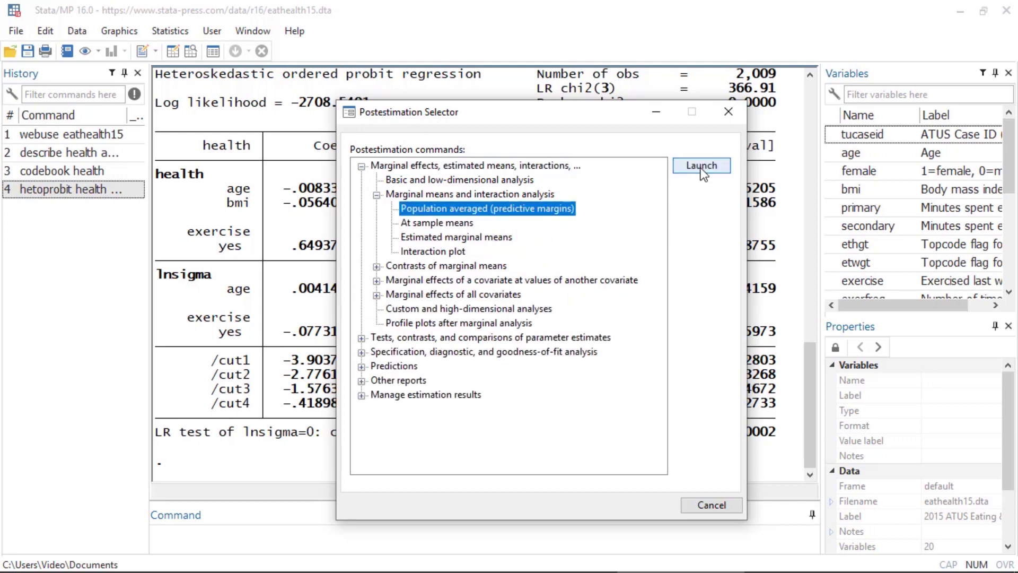
left_click(701, 169)
left_click_drag(650, 139, 629, 46)
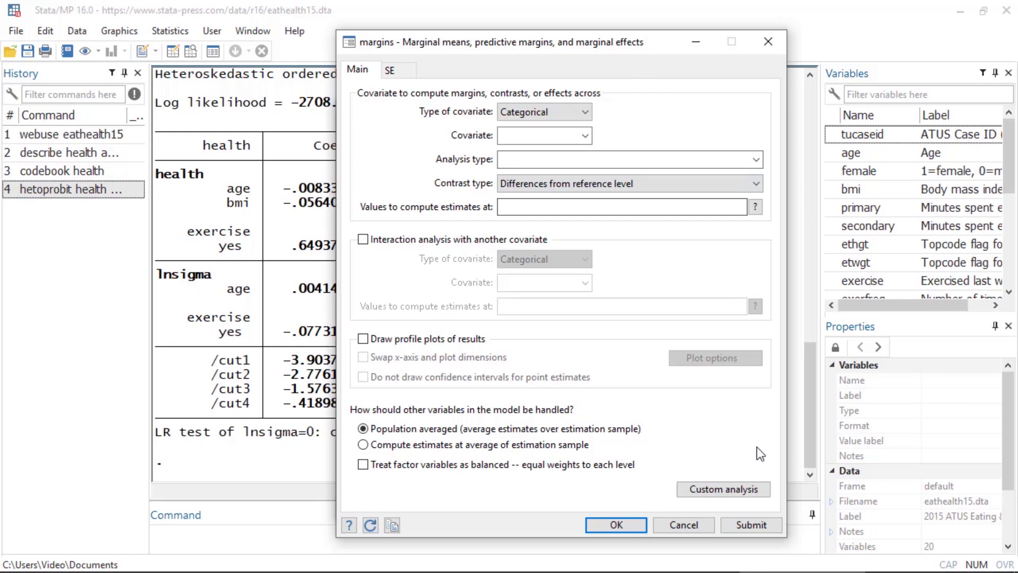
Define a custom prediction of outcome(5) in the margins dialog
left_click(753, 486)
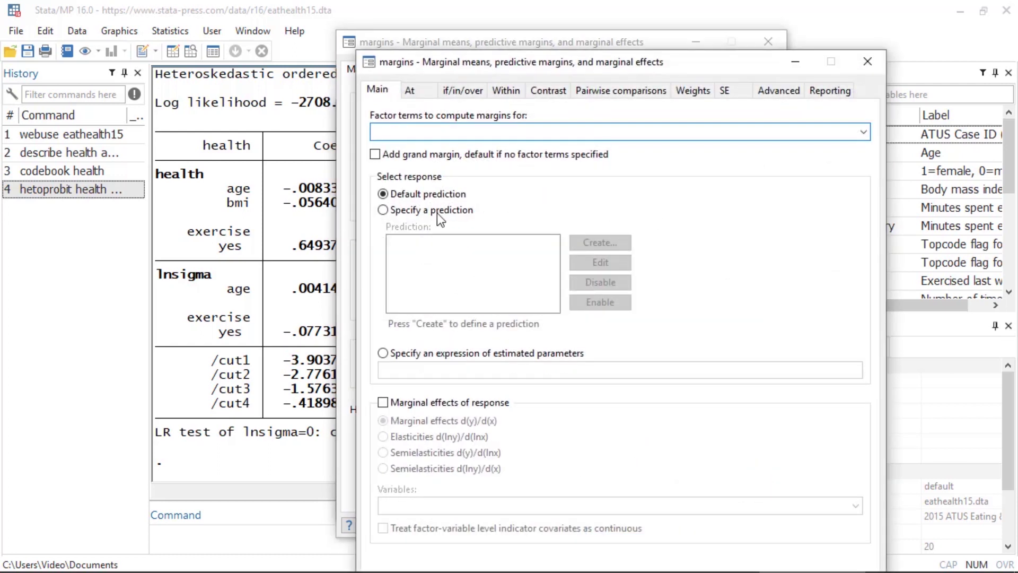
left_click(383, 210)
left_click(584, 243)
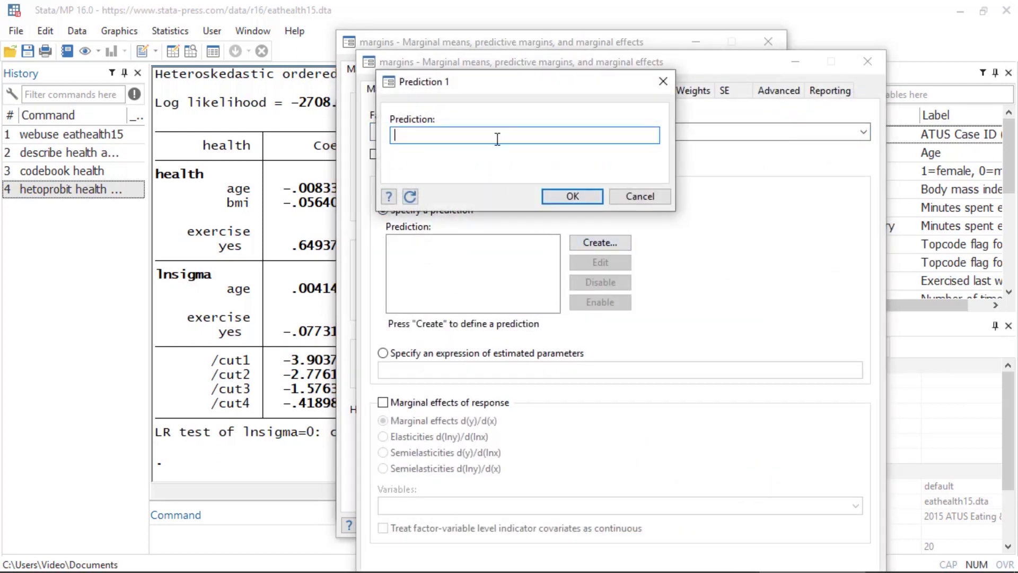
type("outcome()")
key("Left")
type("5")
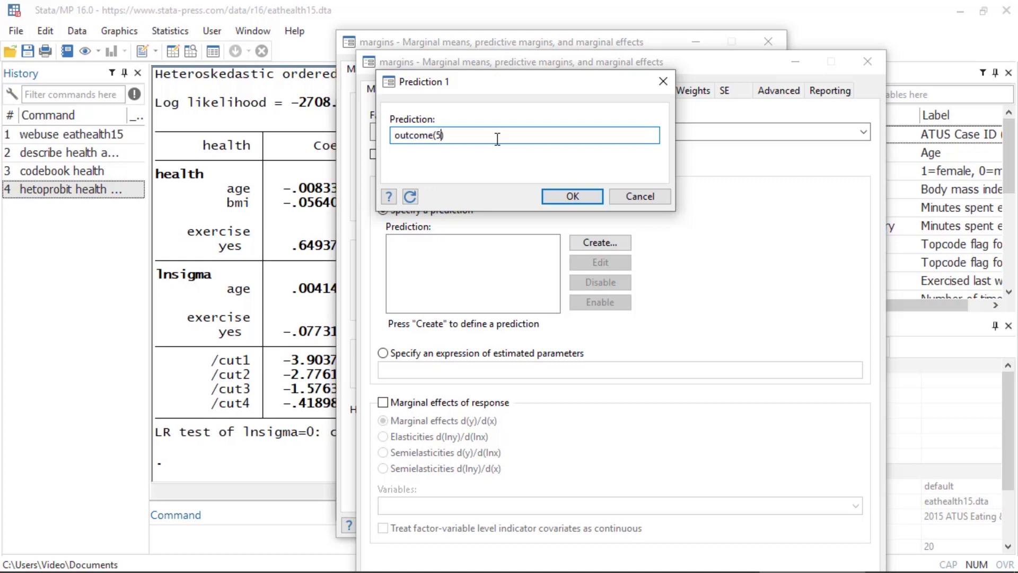
left_click(584, 196)
Fix age at 30(10)70 on the At tab and compute the outcome-5 margins
left_click_drag(622, 68, 609, 28)
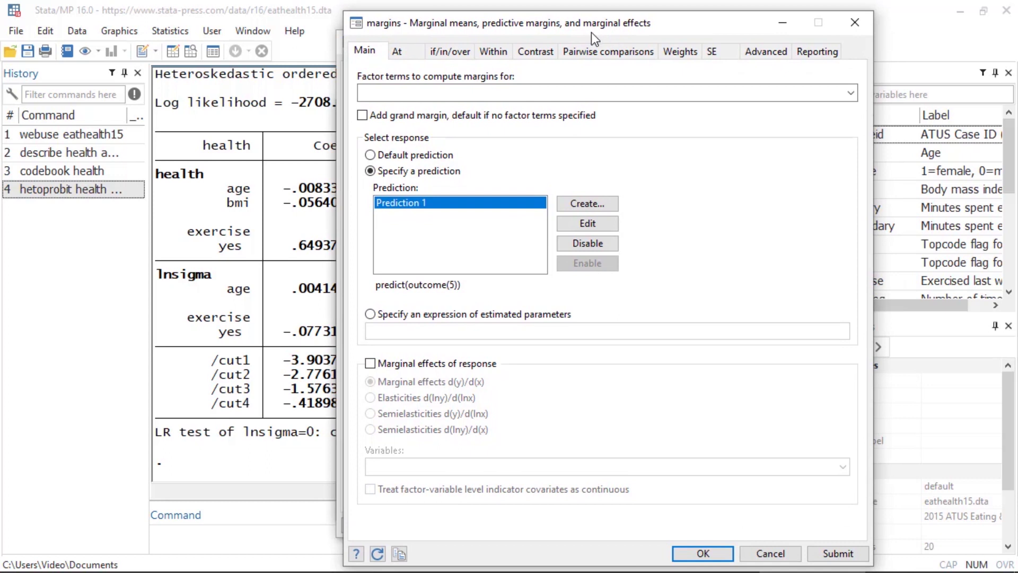
left_click(406, 51)
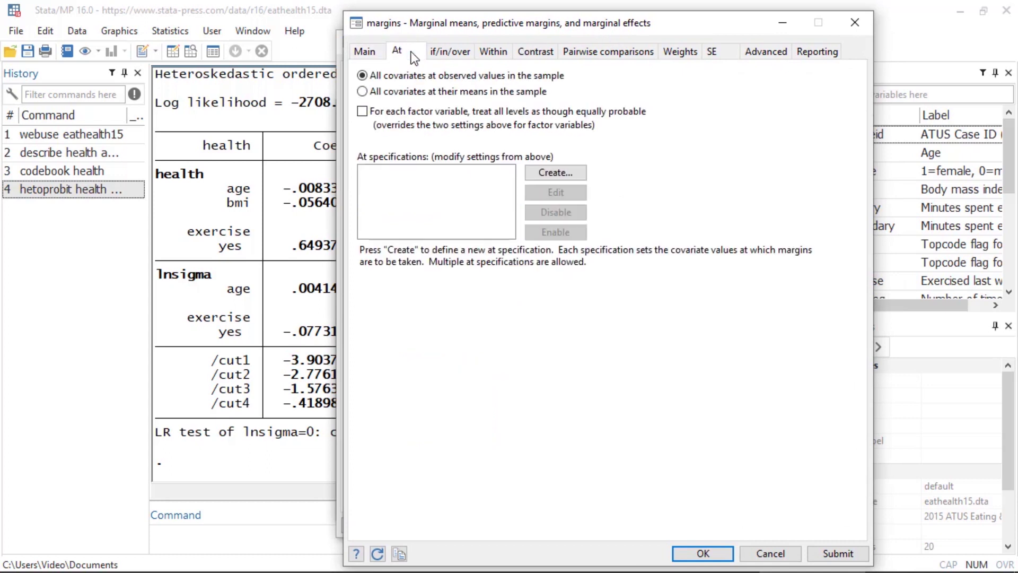
left_click(546, 173)
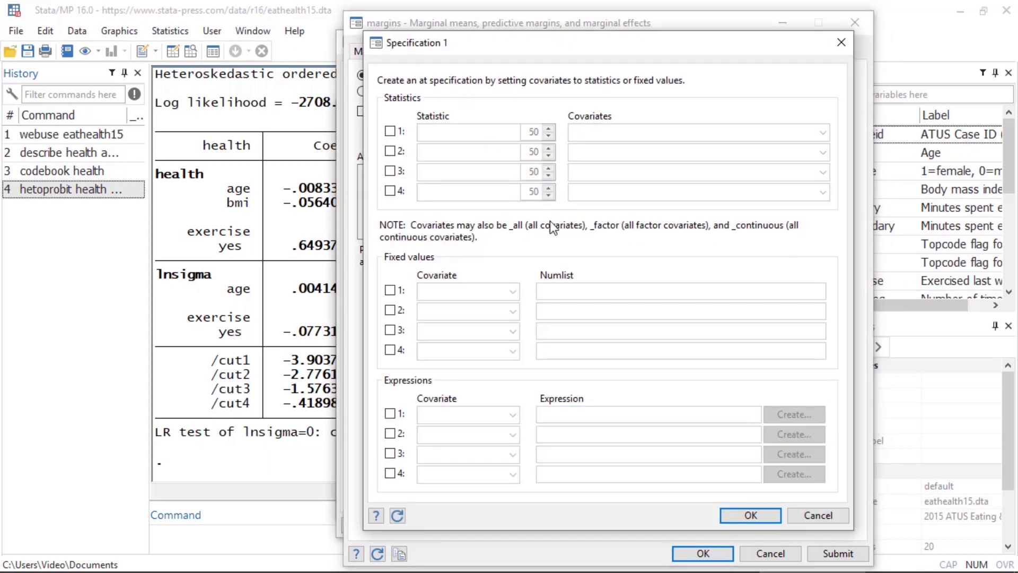
left_click(390, 290)
left_click(513, 291)
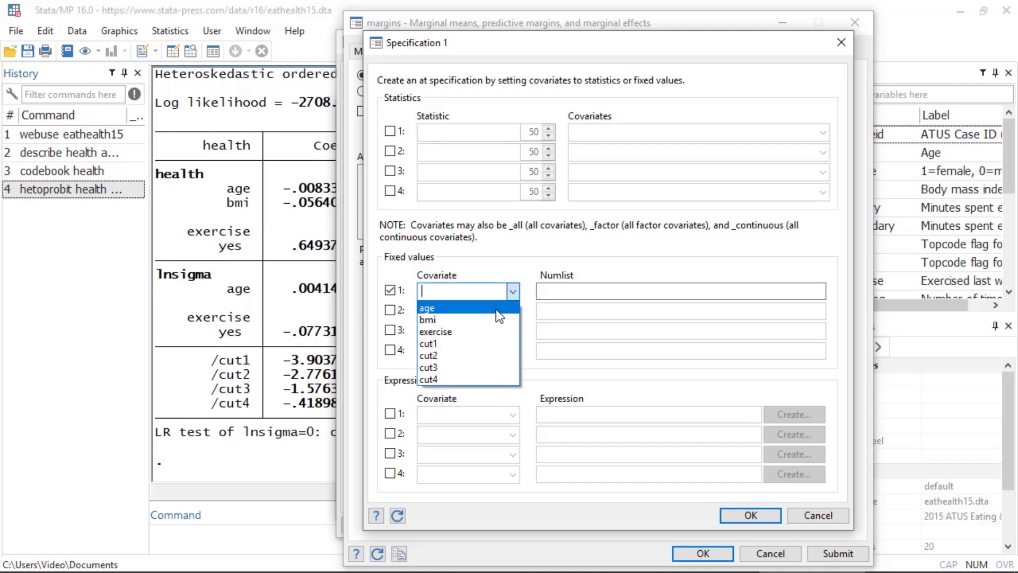
left_click(495, 310)
left_click(560, 291)
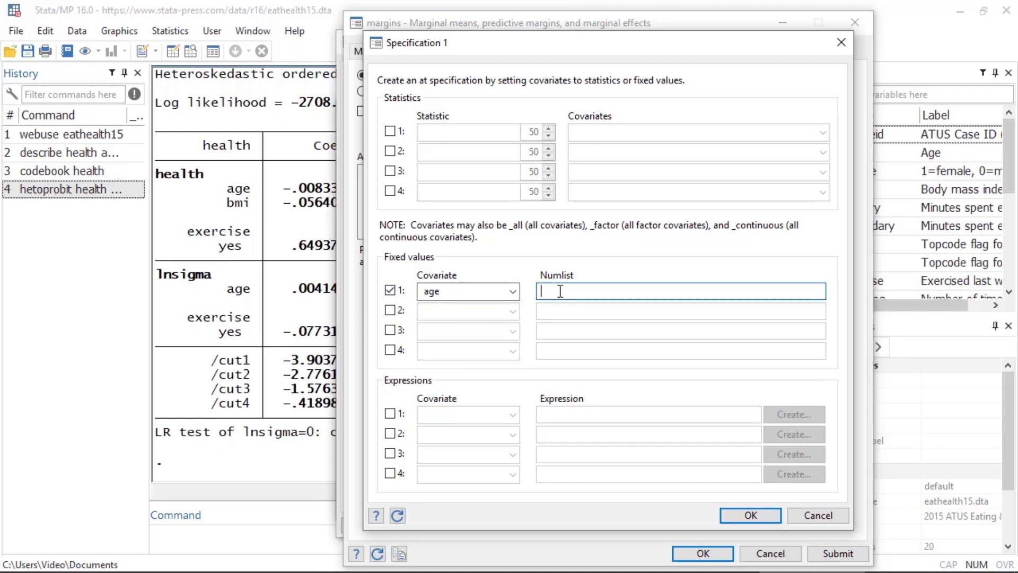
type("30(10)70")
left_click(762, 518)
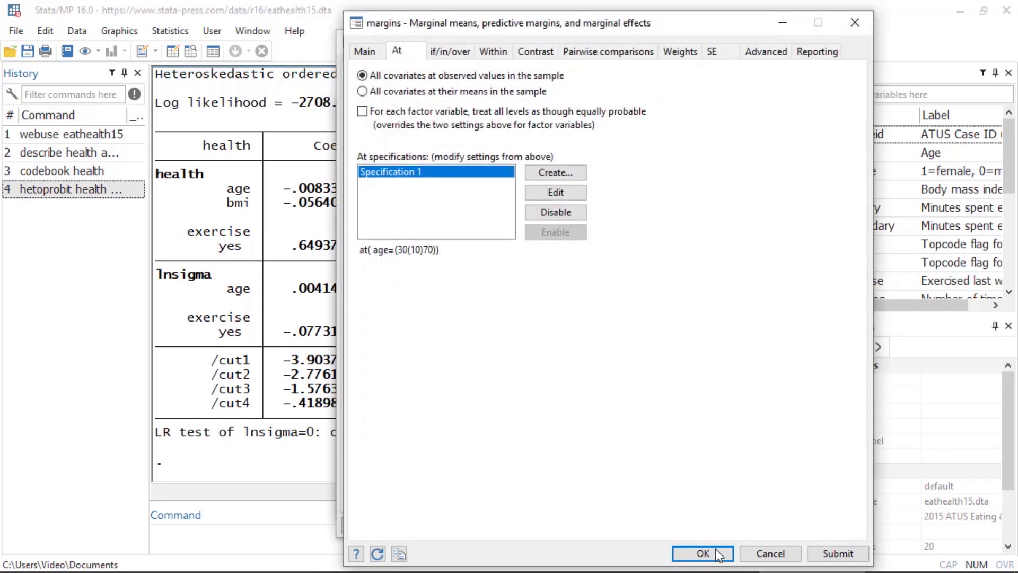
left_click(716, 551)
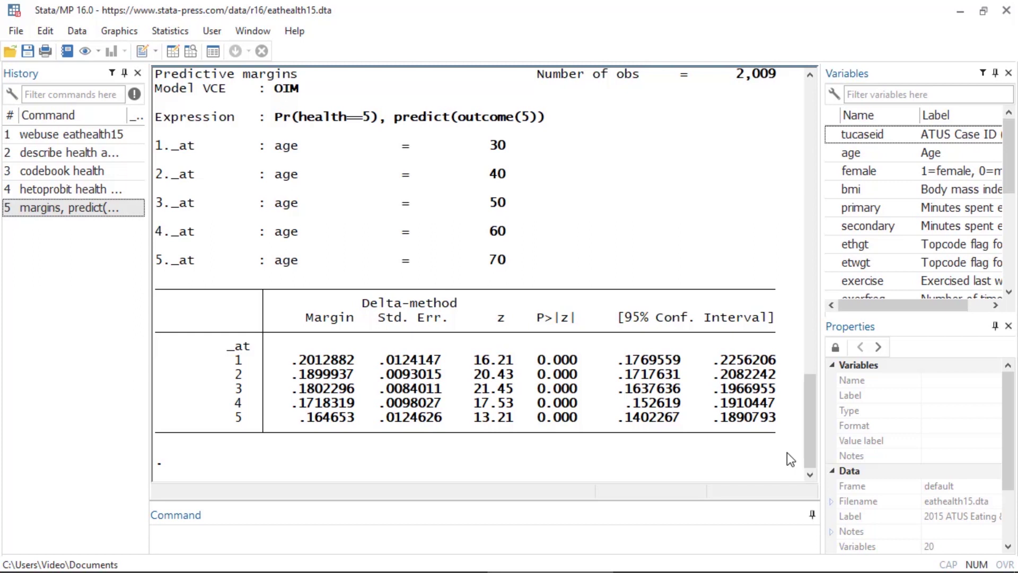
Run marginsplot to graph Pr(health==5) by age with 95% confidence intervals
left_click(658, 528)
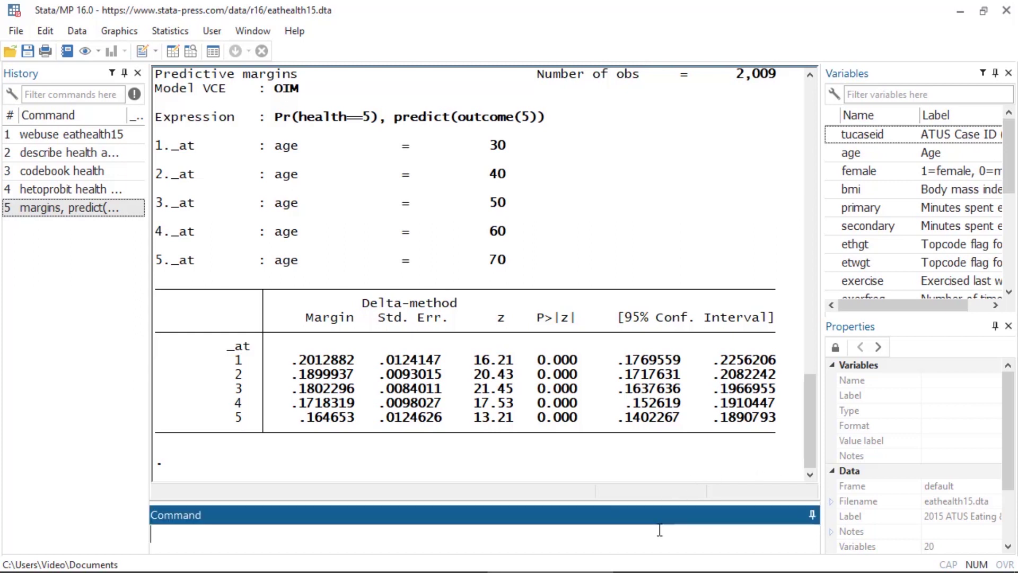
type("marginsplot")
key("Return")
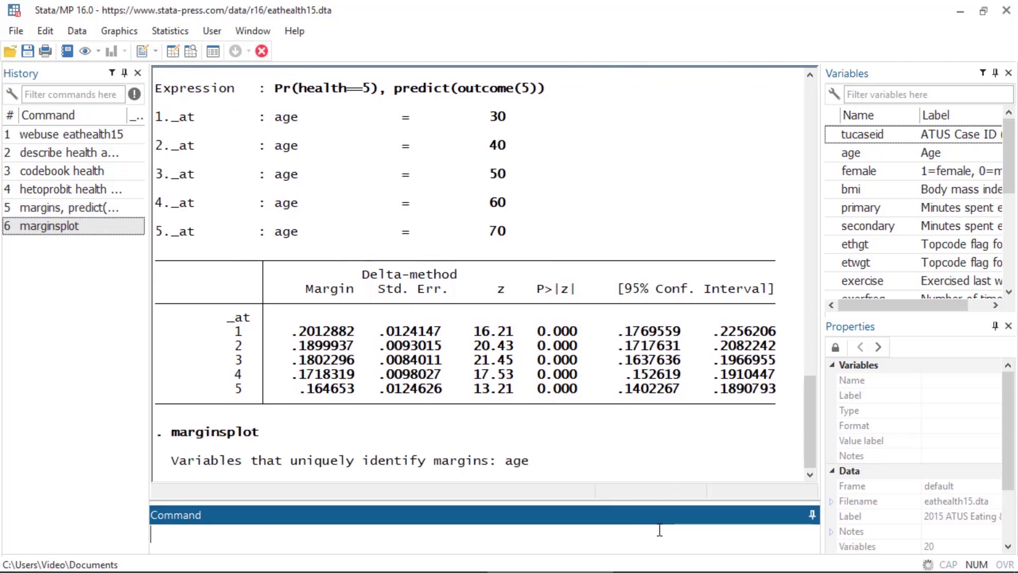